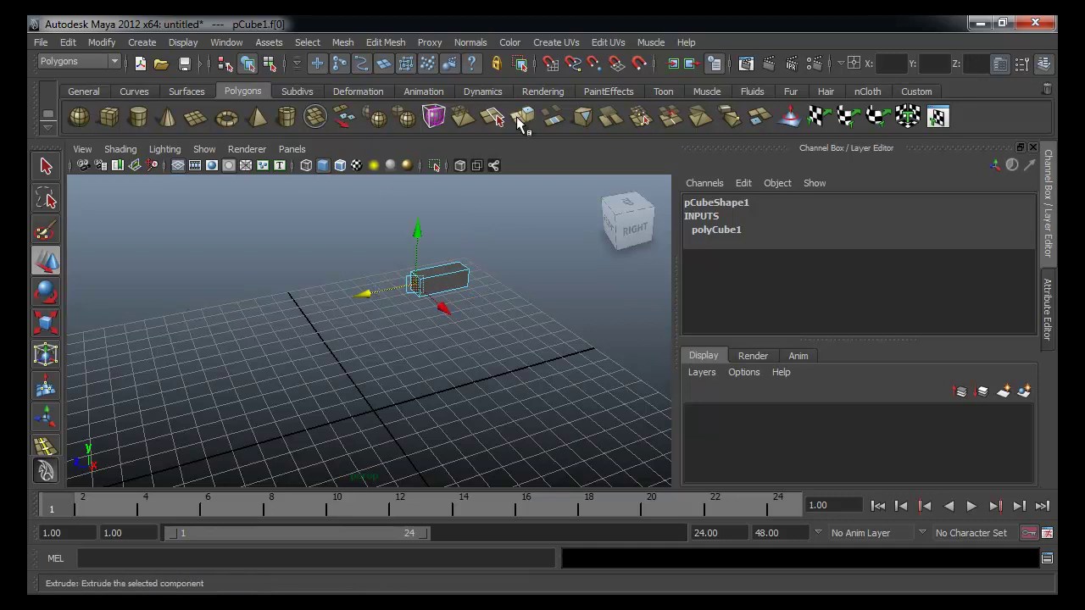
# - Extrude the bar's end face into a short junction block and extrude again into a long middle section
pyautogui.click(521, 121)
pyautogui.moveTo(383, 295); pyautogui.dragTo(429, 303)
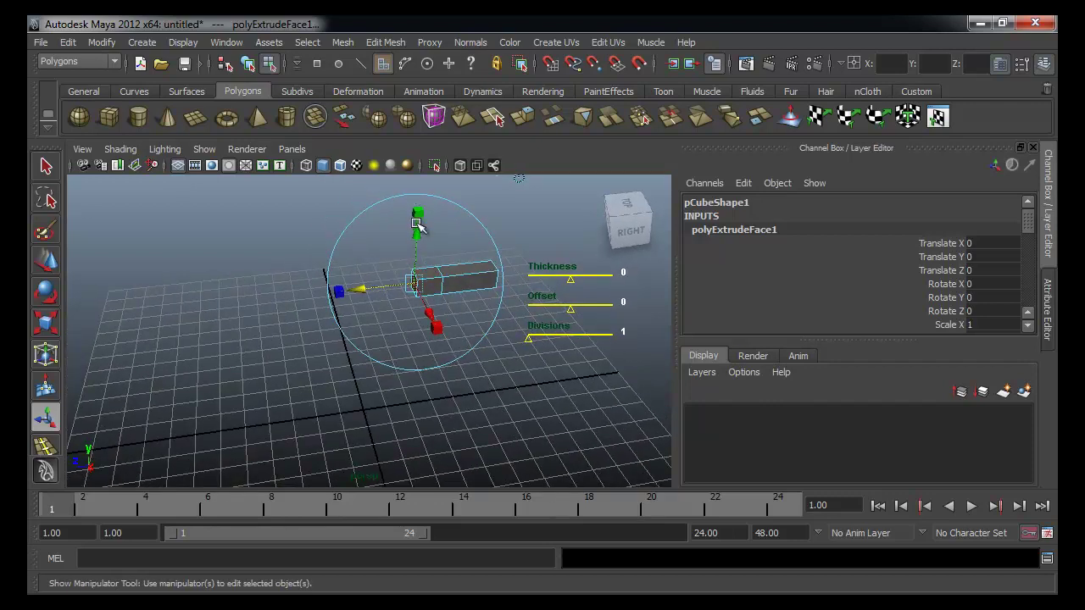
pyautogui.click(524, 118)
pyautogui.moveTo(373, 292); pyautogui.dragTo(214, 300)
pyautogui.keyDown('alt'); pyautogui.moveTo(452, 349); pyautogui.dragTo(399, 343); pyautogui.keyUp('alt')
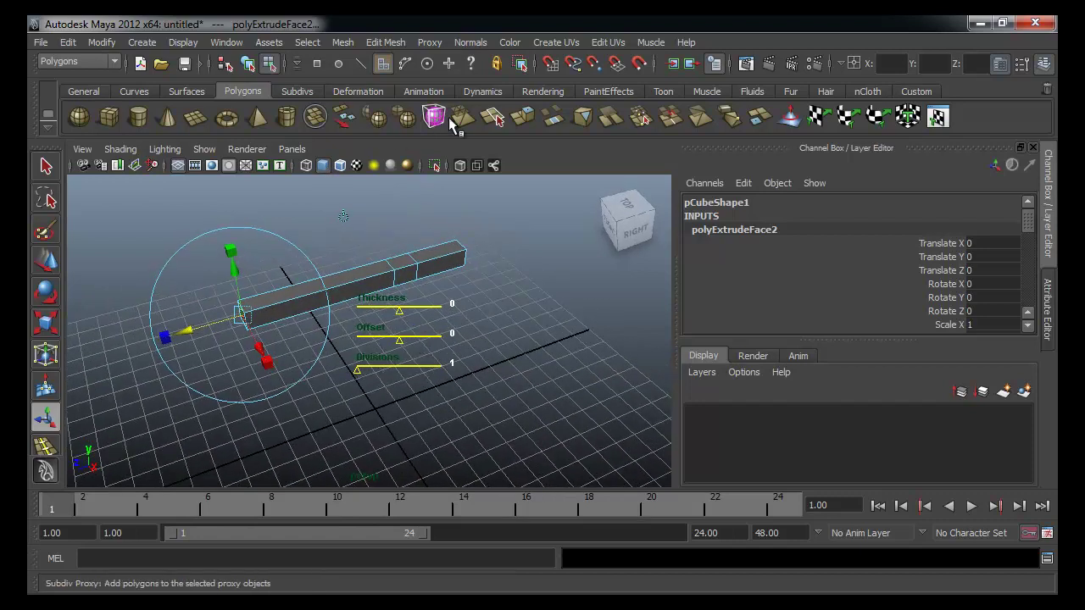
# - Extrude the bar's end face twice more to form a second junction block and an end section
pyautogui.click(525, 118)
pyautogui.keyDown('alt'); pyautogui.moveTo(431, 307); pyautogui.dragTo(391, 309); pyautogui.keyUp('alt')
pyautogui.moveTo(218, 311); pyautogui.dragTo(59, 337)
pyautogui.click(522, 119)
pyautogui.keyDown('alt'); pyautogui.moveTo(356, 376); pyautogui.dragTo(381, 356); pyautogui.keyUp('alt')
# - Extrude the opposite side faces of both junction blocks outward into cross arms
pyautogui.click(410, 293)
pyautogui.keyDown('alt'); pyautogui.moveTo(240, 329); pyautogui.dragTo(391, 397); pyautogui.keyUp('alt')
pyautogui.click(359, 442)
pyautogui.click(227, 346)
pyautogui.keyDown('alt'); pyautogui.moveTo(227, 345); pyautogui.dragTo(484, 164); pyautogui.keyUp('alt')
pyautogui.click(523, 118)
pyautogui.keyDown('alt'); pyautogui.moveTo(448, 329); pyautogui.dragTo(288, 310); pyautogui.keyUp('alt')
pyautogui.press('t')
pyautogui.moveTo(286, 309); pyautogui.dragTo(312, 288, button='right')
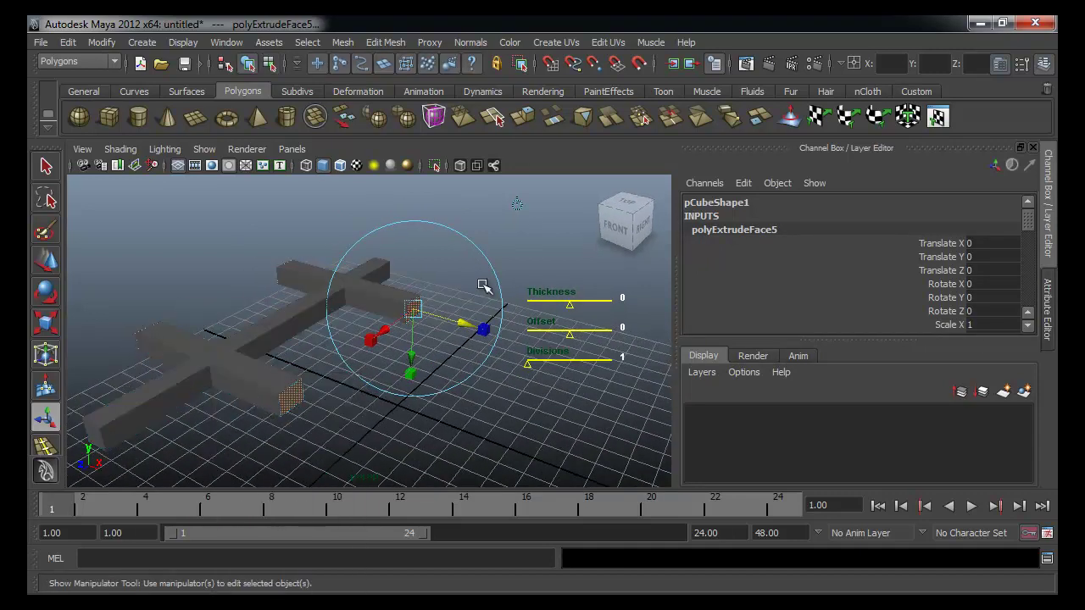
# - Delete the end faces of the two cross arms on one side of the bar
pyautogui.click(483, 286)
pyautogui.keyDown('alt'); pyautogui.moveTo(479, 333); pyautogui.dragTo(431, 303); pyautogui.keyUp('alt')
pyautogui.click(434, 320)
pyautogui.moveTo(435, 329); pyautogui.dragTo(438, 337, button='right')
pyautogui.click(432, 325)
pyautogui.keyDown('shift'); pyautogui.click(261, 366); pyautogui.keyUp('shift')
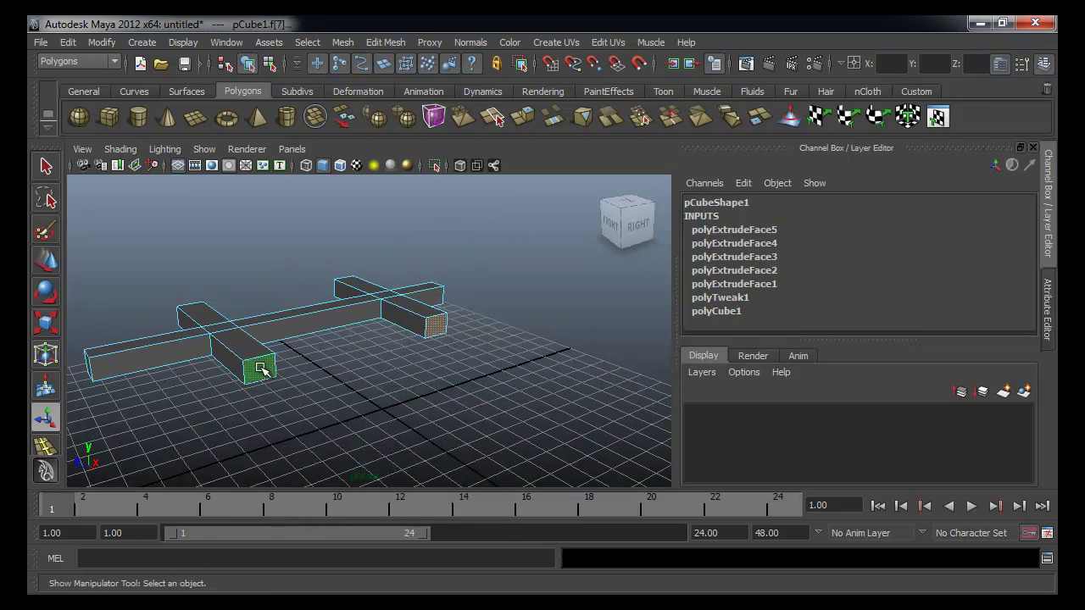
pyautogui.press('Delete')
# - Select the whole mesh in object mode and insert two edge loops across the long middle section
pyautogui.keyDown('alt'); pyautogui.moveTo(282, 315); pyautogui.dragTo(255, 323); pyautogui.keyUp('alt')
pyautogui.moveTo(288, 313); pyautogui.dragTo(358, 271, button='right')
pyautogui.keyDown('alt'); pyautogui.moveTo(359, 271); pyautogui.dragTo(308, 322); pyautogui.keyUp('alt')
pyautogui.keyDown('alt'); pyautogui.moveTo(307, 322); pyautogui.dragTo(367, 343, button='middle'); pyautogui.keyUp('alt')
pyautogui.click(366, 318)
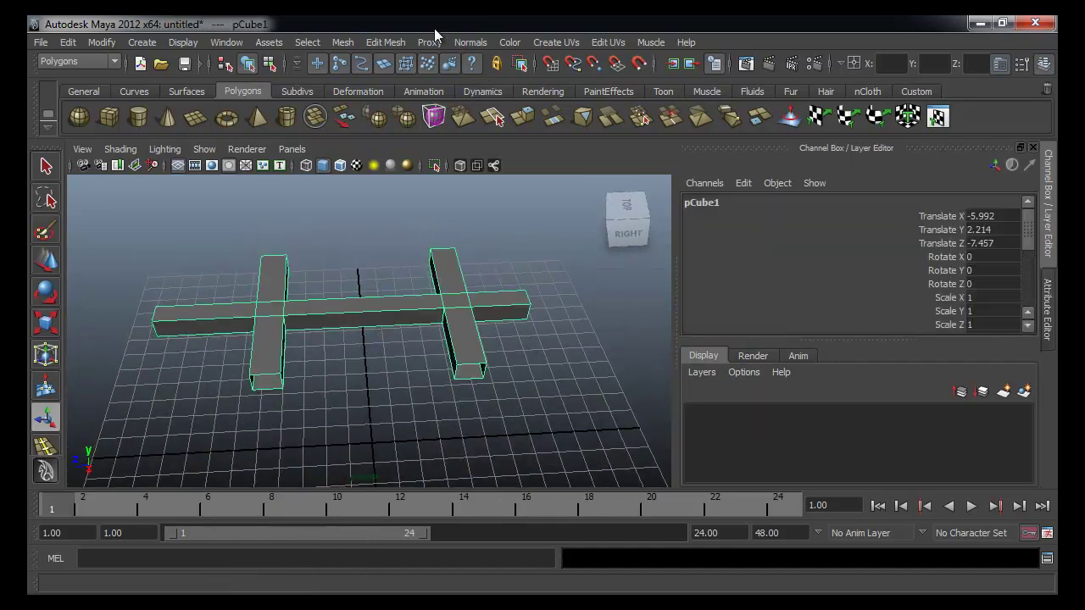
pyautogui.click(379, 46)
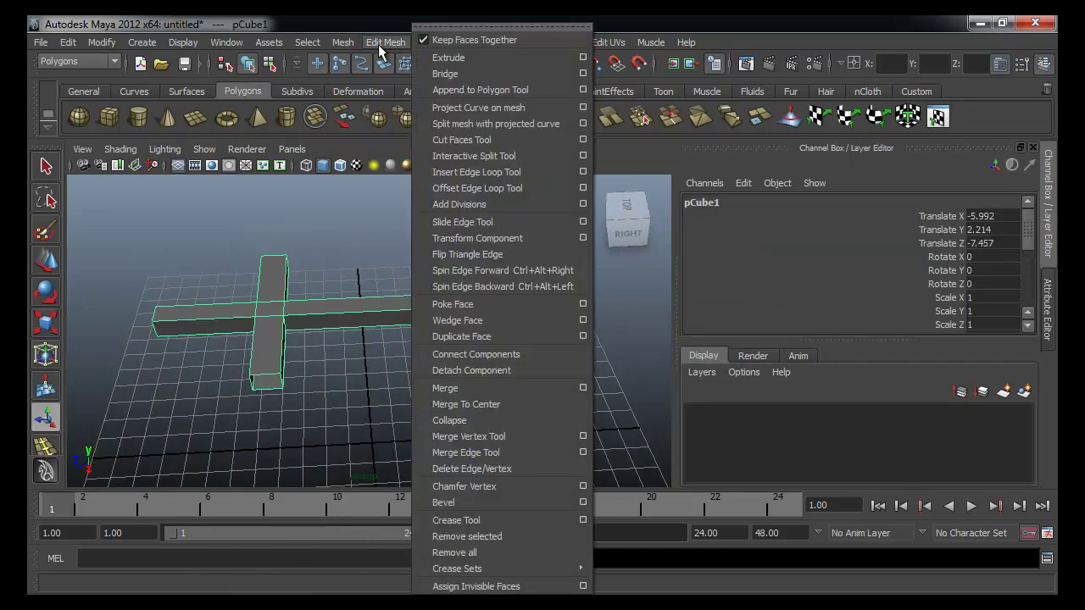
pyautogui.click(521, 23)
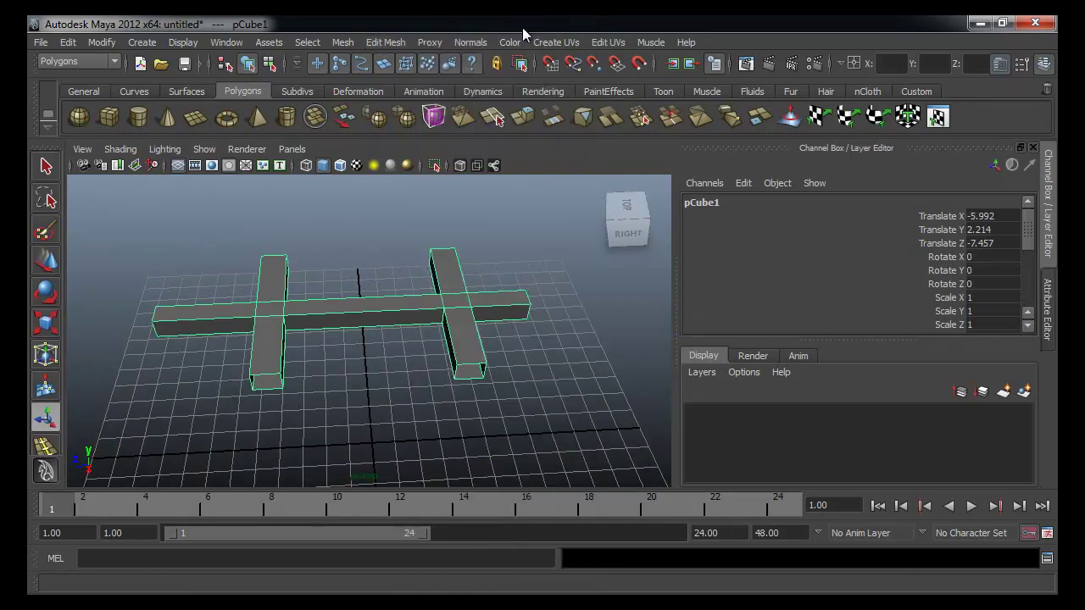
pyautogui.click(395, 43)
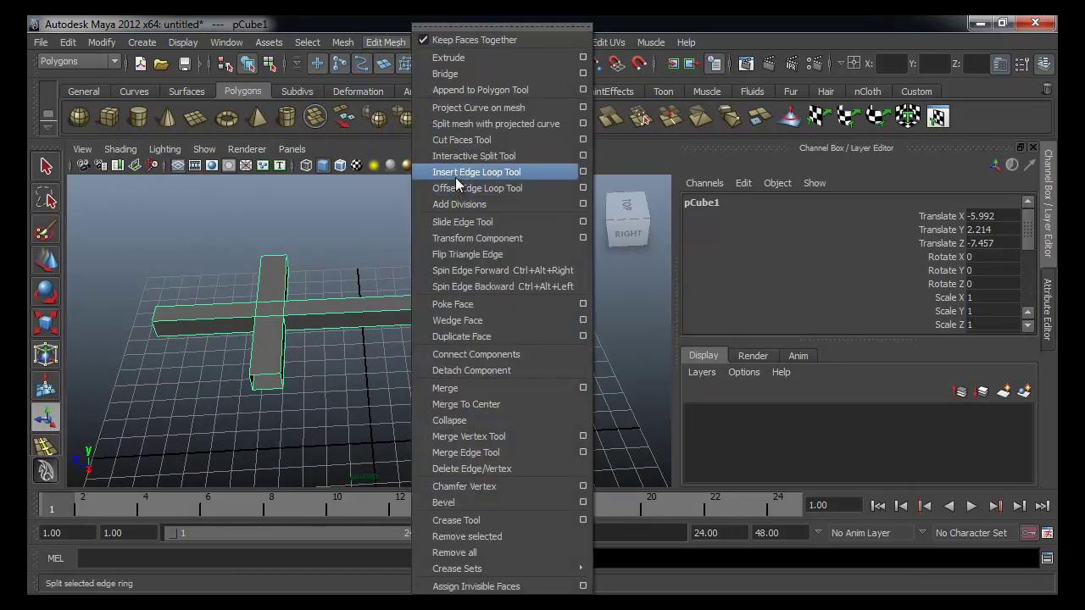
pyautogui.click(428, 172)
pyautogui.click(408, 311)
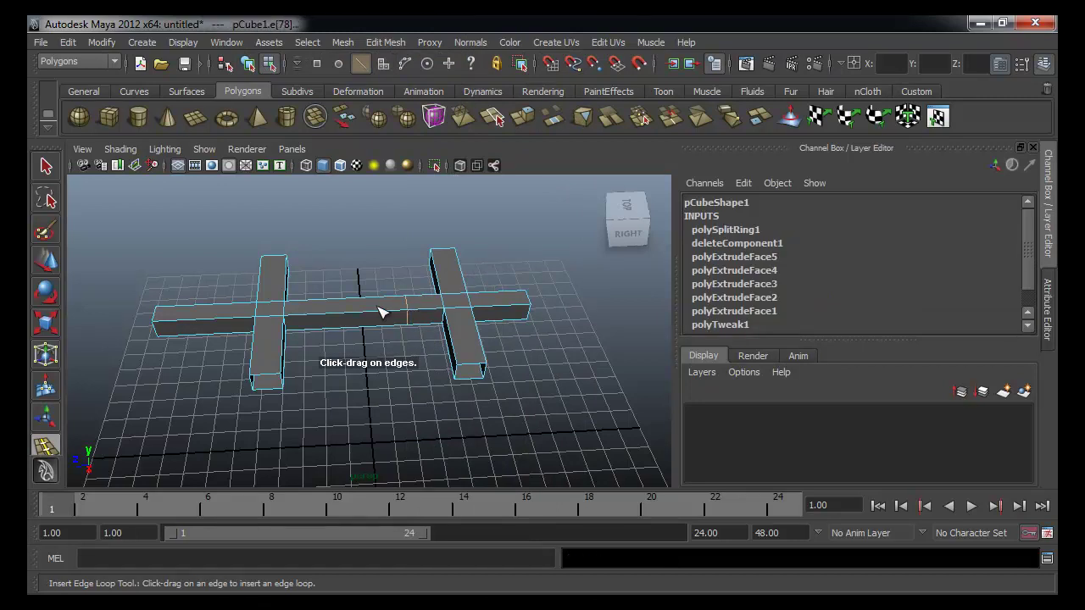
pyautogui.click(356, 310)
pyautogui.click(361, 317)
# - Insert an edge loop across one end section of the bar and across each of the two open-ended arms
pyautogui.click(213, 322)
pyautogui.click(282, 352)
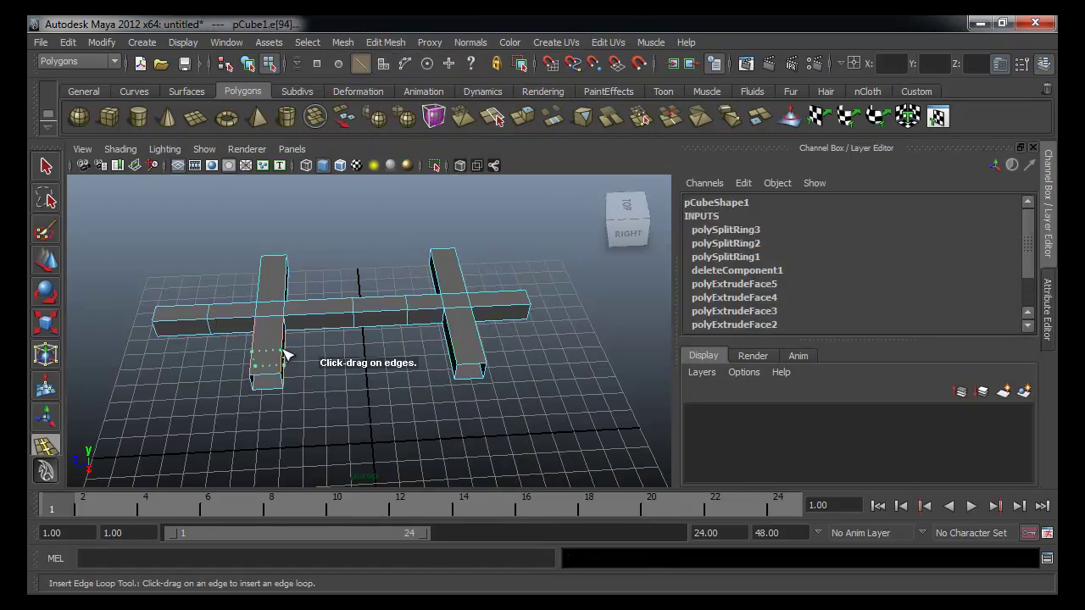
pyautogui.click(479, 337)
# - Bend the long middle section by moving the vertices of its edge loops out of line
pyautogui.rightClick(423, 309)
pyautogui.moveTo(424, 309); pyautogui.dragTo(375, 303, button='right')
pyautogui.moveTo(375, 341); pyautogui.dragTo(412, 346)
pyautogui.press('w')
pyautogui.press('e')
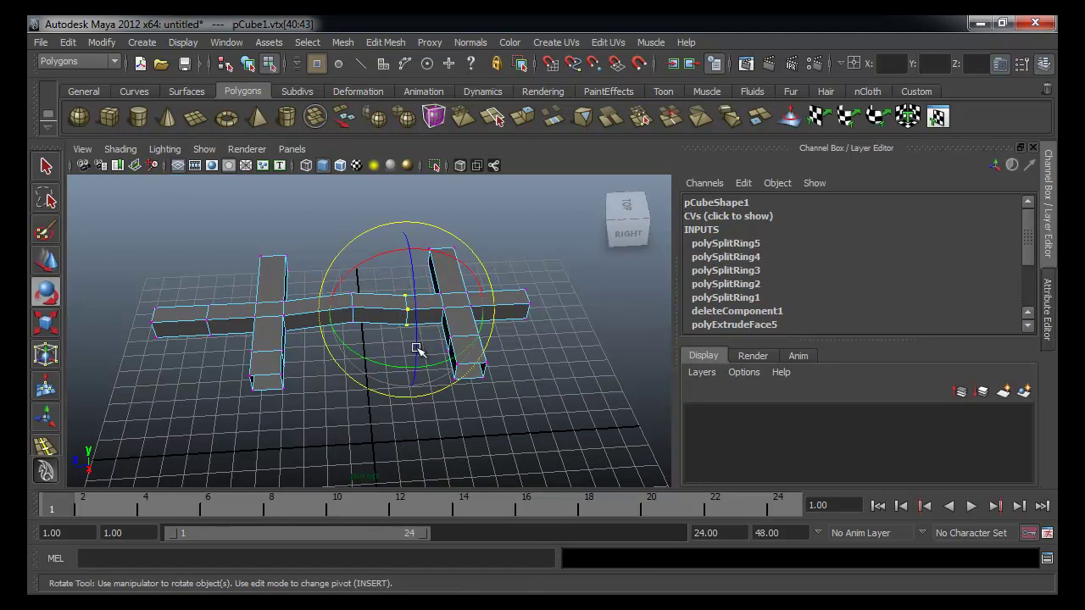
# - Rotate the vertices of both junction blocks slightly to give the crossings an uneven shape
pyautogui.keyDown('alt'); pyautogui.moveTo(537, 296); pyautogui.dragTo(440, 332); pyautogui.keyUp('alt')
pyautogui.click(526, 276)
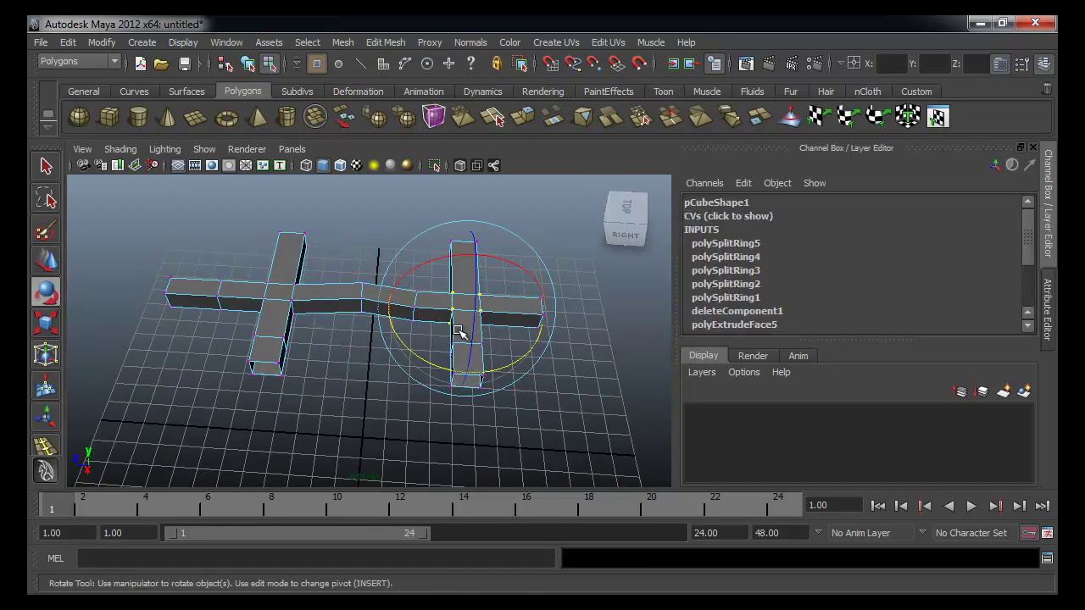
pyautogui.moveTo(296, 280); pyautogui.dragTo(244, 321)
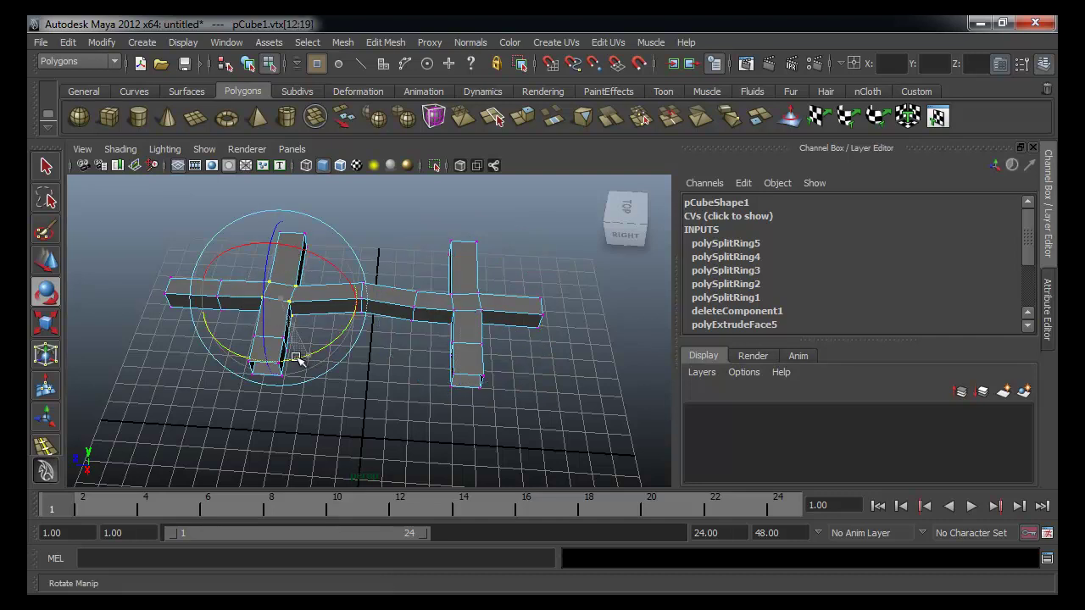
pyautogui.click(343, 397)
pyautogui.keyDown('alt'); pyautogui.moveTo(347, 395); pyautogui.dragTo(330, 375); pyautogui.keyUp('alt')
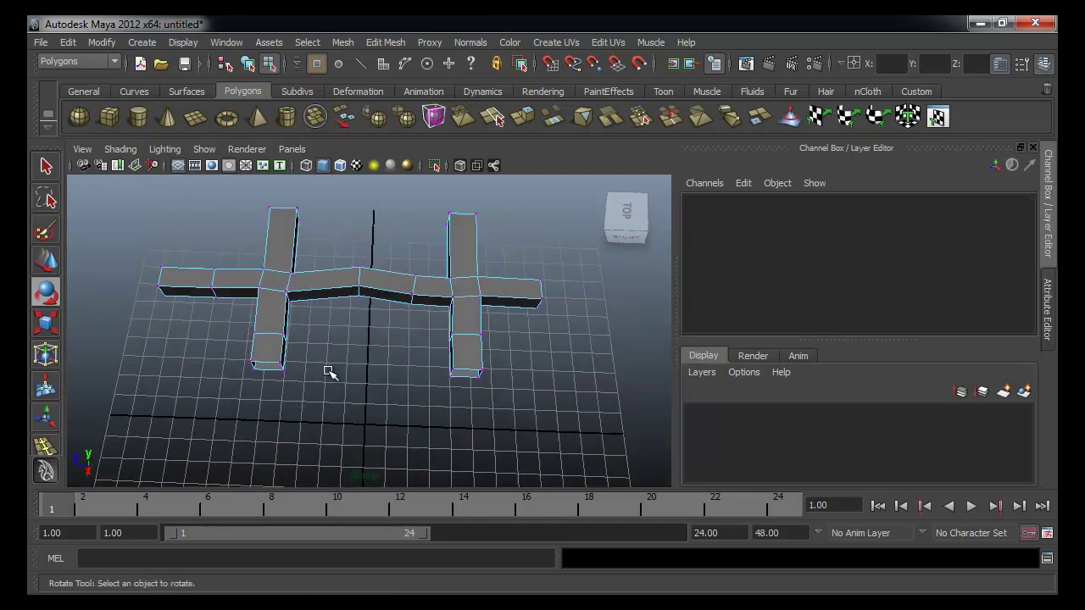
# - Move the edge-loop vertices on the open-ended arms to bend the arms
pyautogui.moveTo(265, 331); pyautogui.dragTo(232, 336)
pyautogui.press('w')
pyautogui.moveTo(408, 331); pyautogui.dragTo(500, 361)
pyautogui.moveTo(445, 335); pyautogui.dragTo(290, 283)
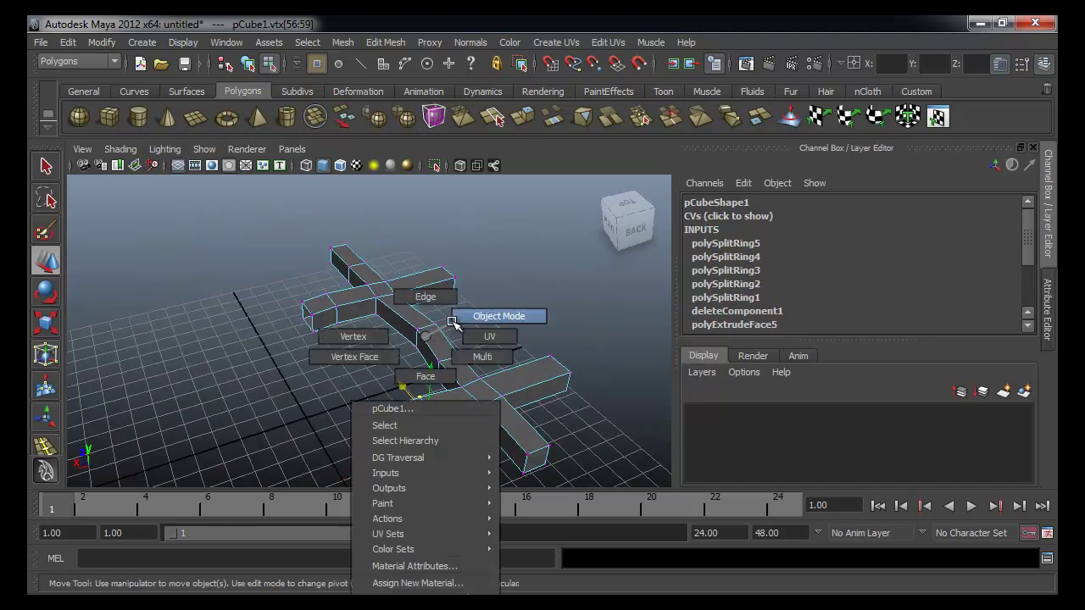
# - Return to object mode, select the mesh and move its pivot to the open end of the arms
pyautogui.moveTo(452, 323); pyautogui.dragTo(486, 310, button='right')
pyautogui.click(487, 310)
pyautogui.keyDown('alt'); pyautogui.moveTo(471, 321); pyautogui.dragTo(431, 370); pyautogui.keyUp('alt')
pyautogui.click(446, 357)
pyautogui.keyDown('alt'); pyautogui.moveTo(430, 370); pyautogui.dragTo(477, 352, button='middle'); pyautogui.keyUp('alt')
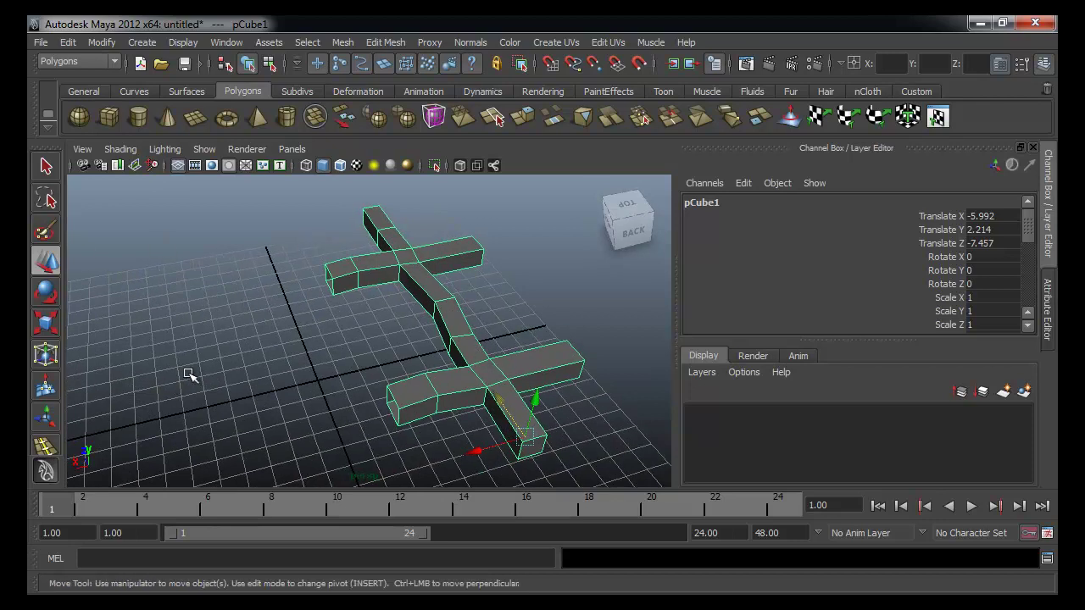
pyautogui.moveTo(348, 400)
pyautogui.keyDown('alt'); pyautogui.mouseDown()
pyautogui.moveTo(331, 390)
pyautogui.moveTo(341, 386)
pyautogui.mouseUp(); pyautogui.keyUp('alt')
pyautogui.press('Insert')
pyautogui.moveTo(403, 395); pyautogui.dragTo(336, 412, button='middle')
pyautogui.press('Insert')
pyautogui.keyDown('alt'); pyautogui.moveTo(412, 416); pyautogui.dragTo(344, 183); pyautogui.keyUp('alt')
pyautogui.keyDown('alt'); pyautogui.moveTo(373, 263); pyautogui.dragTo(392, 336); pyautogui.keyUp('alt')
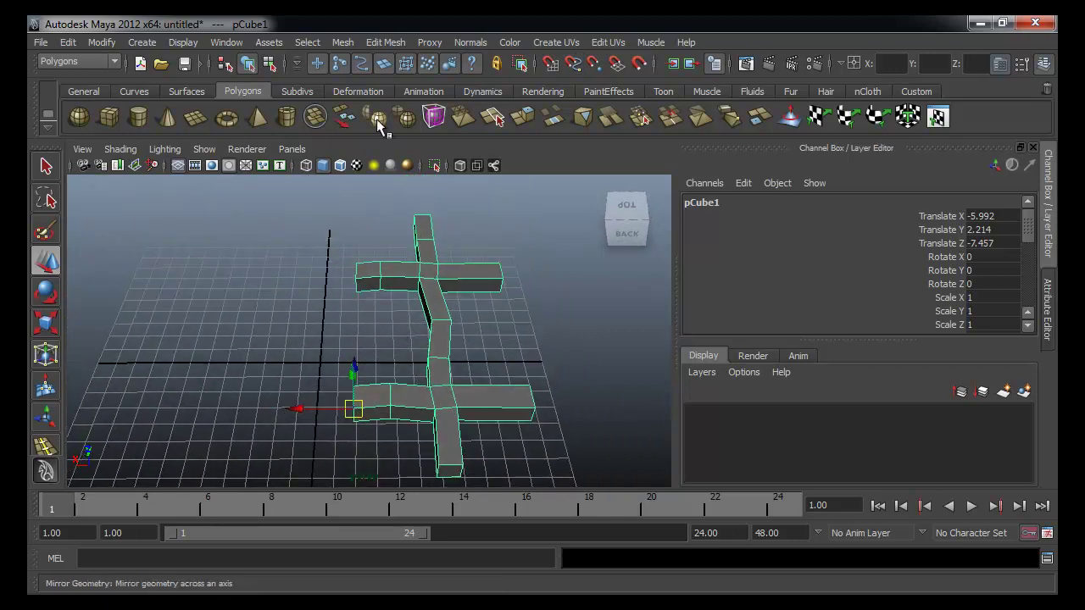
# - Mirror the geometry in the +X direction, merging with the original and merging vertices
pyautogui.click(386, 43)
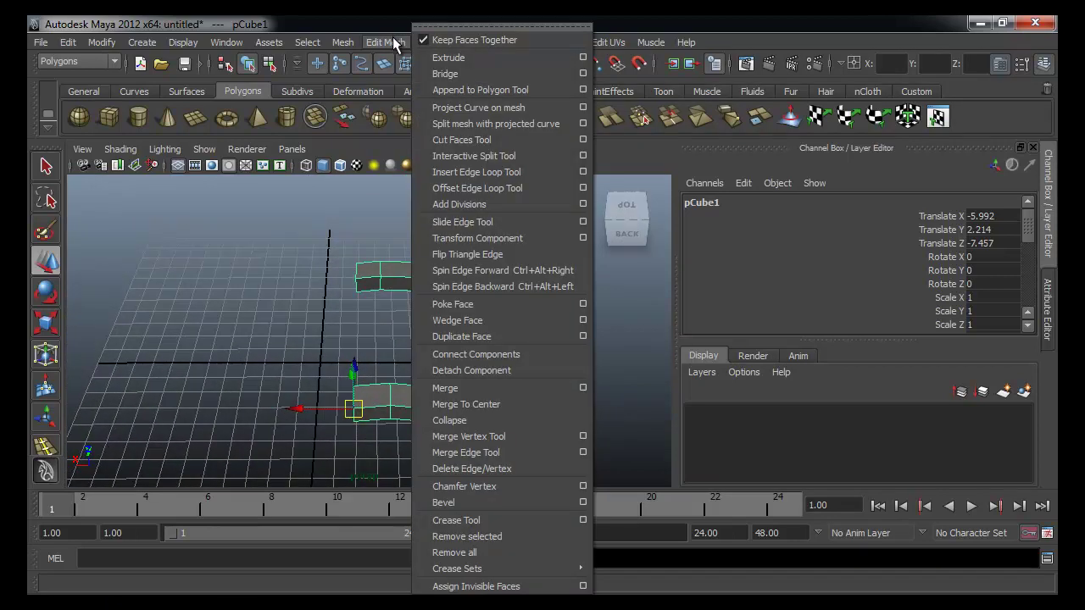
pyautogui.moveTo(343, 44)
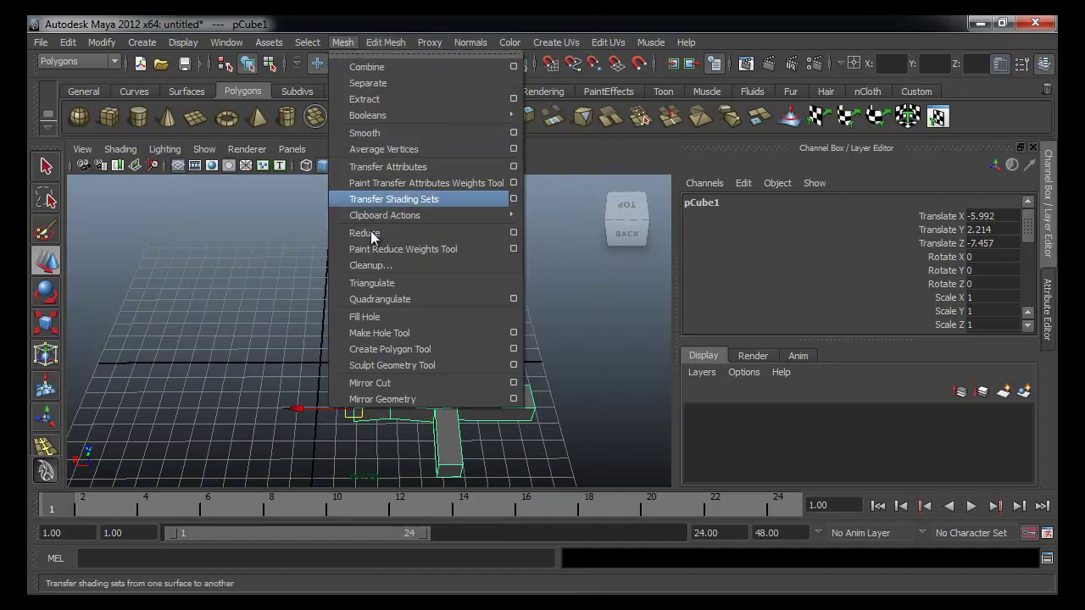
pyautogui.click(517, 398)
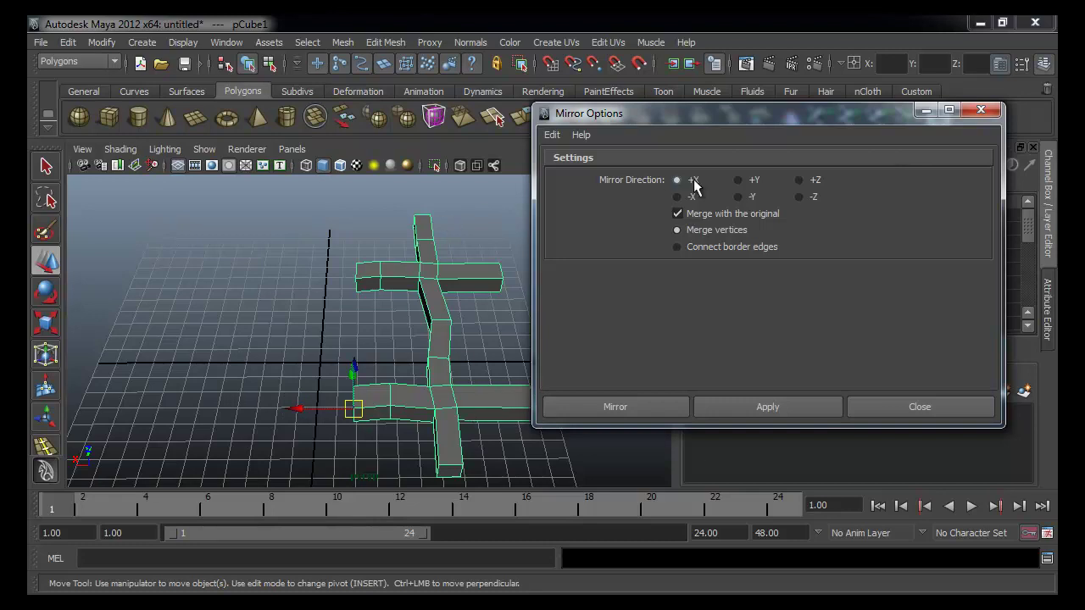
pyautogui.click(640, 405)
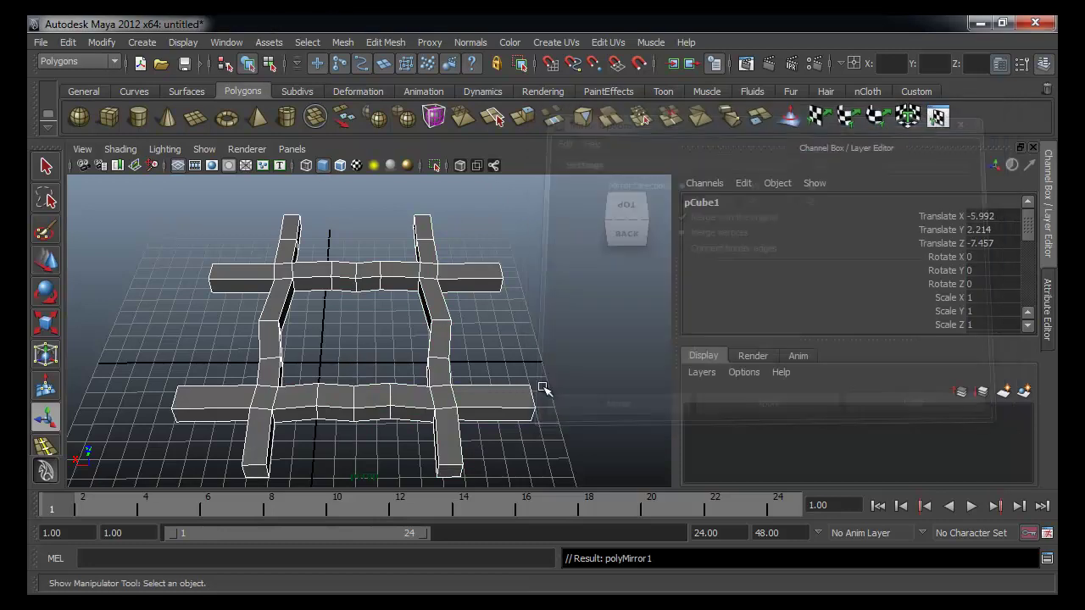
# - Smooth the mirrored frame mesh and deselect it
pyautogui.keyDown('alt'); pyautogui.moveTo(355, 354); pyautogui.dragTo(376, 342); pyautogui.keyUp('alt')
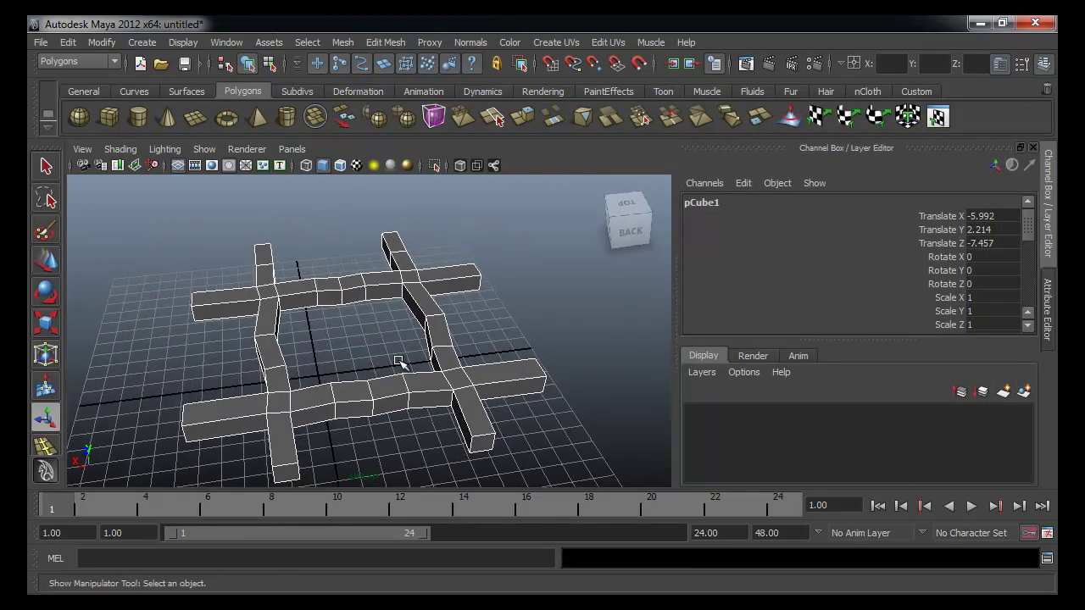
pyautogui.click(407, 123)
pyautogui.click(512, 337)
pyautogui.keyDown('alt'); pyautogui.moveTo(514, 341); pyautogui.dragTo(431, 368); pyautogui.keyUp('alt')
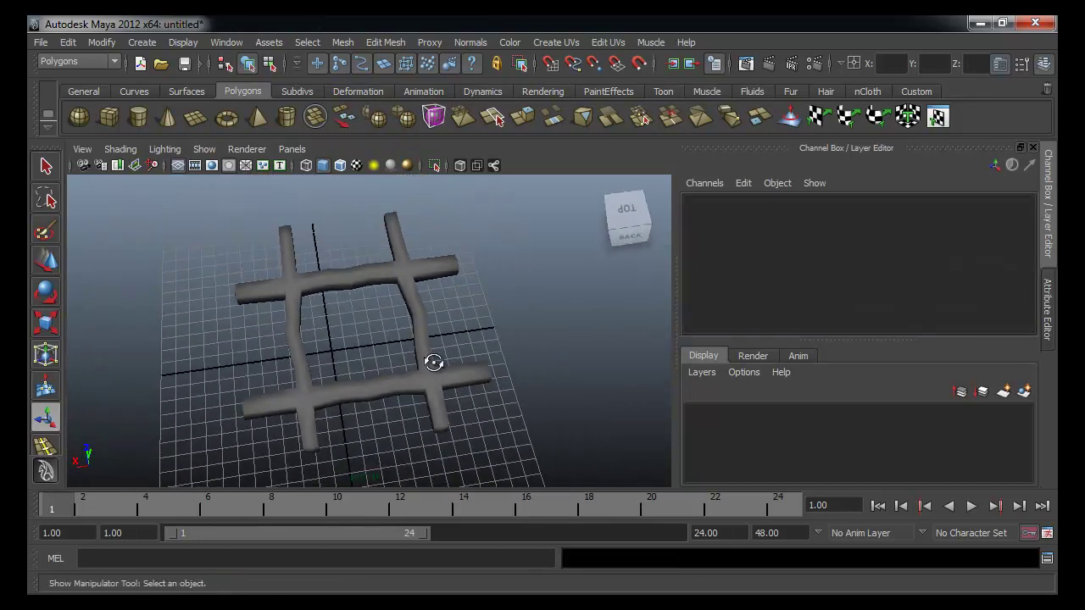
# - Select a group of vertices on the smoothed frame and move them to make its shape less regular
pyautogui.moveTo(424, 352); pyautogui.dragTo(351, 341, button='right')
pyautogui.keyDown('alt'); pyautogui.moveTo(351, 342); pyautogui.dragTo(529, 349); pyautogui.keyUp('alt')
pyautogui.moveTo(518, 273); pyautogui.dragTo(365, 483)
pyautogui.press('w')
pyautogui.moveTo(376, 350); pyautogui.dragTo(398, 355)
# - Return to object mode and smooth the whole frame a second time
pyautogui.moveTo(447, 342); pyautogui.dragTo(509, 319, button='right')
pyautogui.keyDown('alt'); pyautogui.moveTo(508, 318); pyautogui.dragTo(473, 421); pyautogui.keyUp('alt')
pyautogui.click(460, 338)
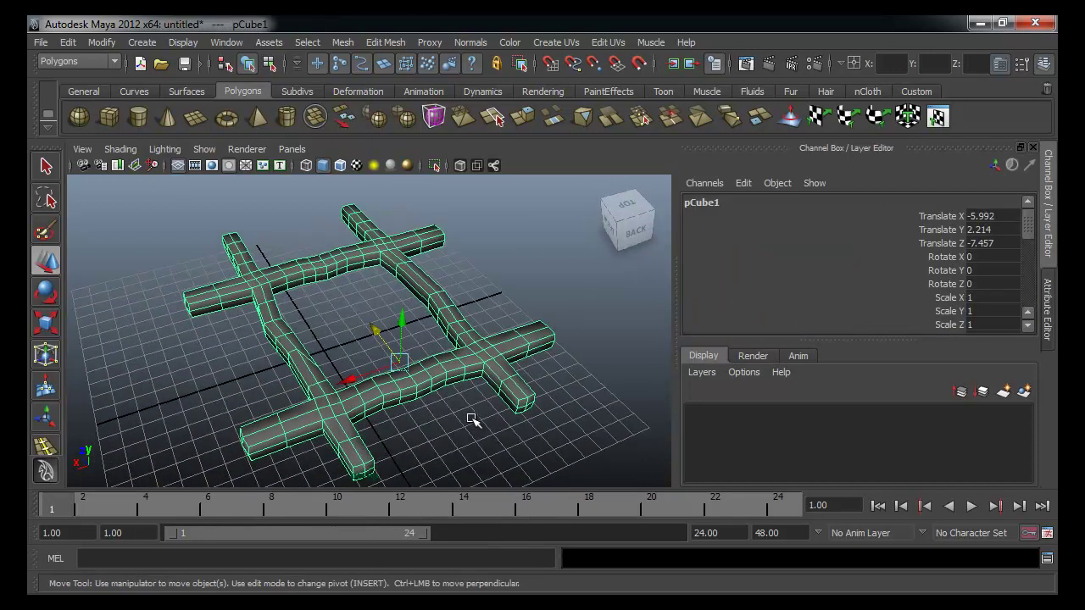
pyautogui.click(407, 117)
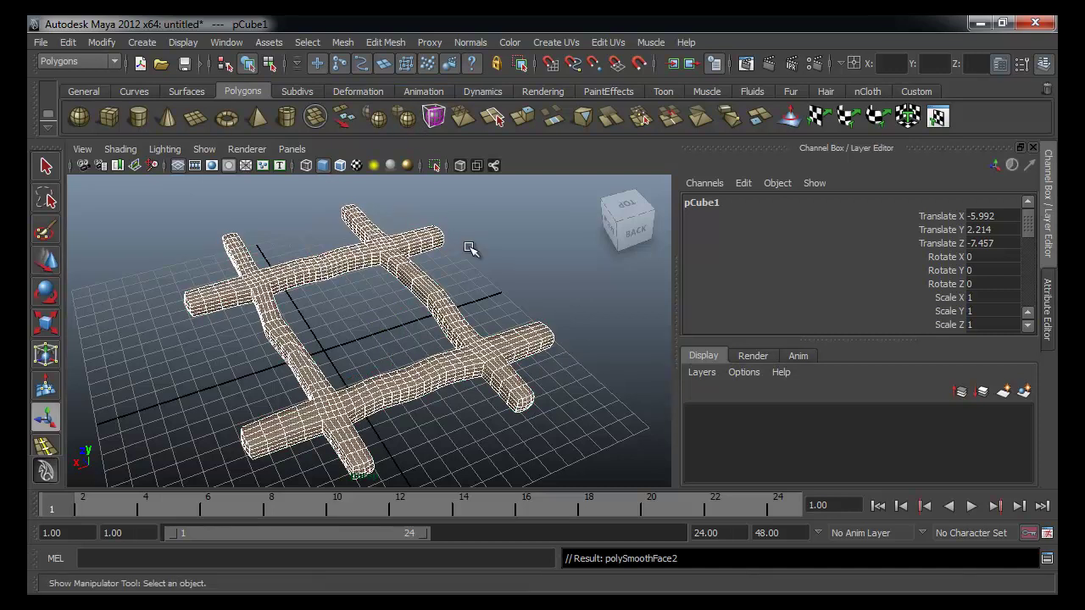
pyautogui.click(473, 250)
pyautogui.keyDown('alt'); pyautogui.moveTo(489, 283); pyautogui.dragTo(473, 286); pyautogui.keyUp('alt')
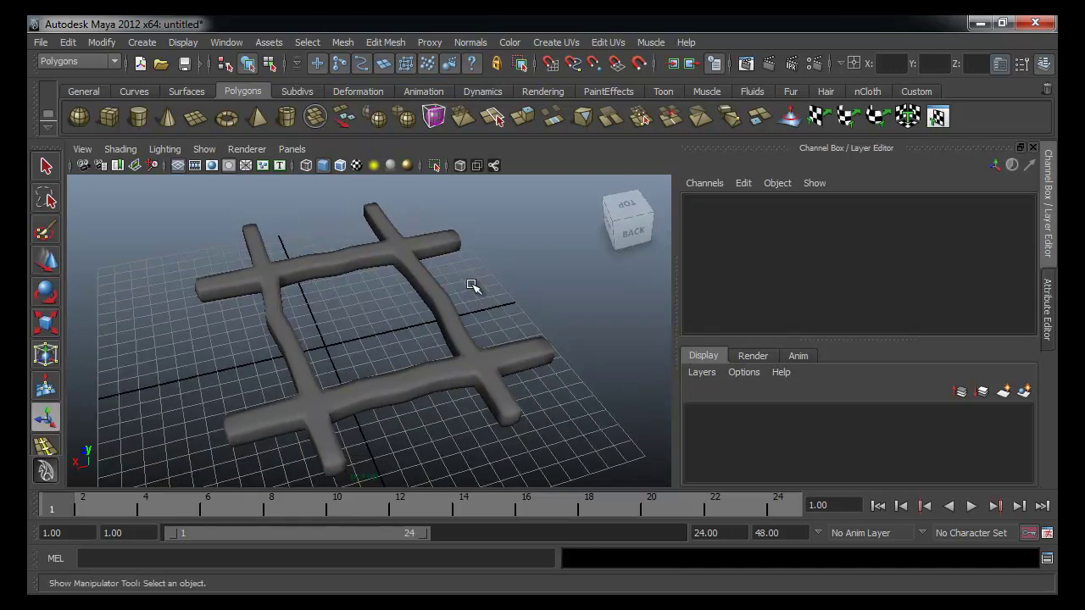
# - Activate the Sculpt Geometry Tool on the selected frame and set the upper brush radius to 0.6008
pyautogui.doubleClick(792, 119)
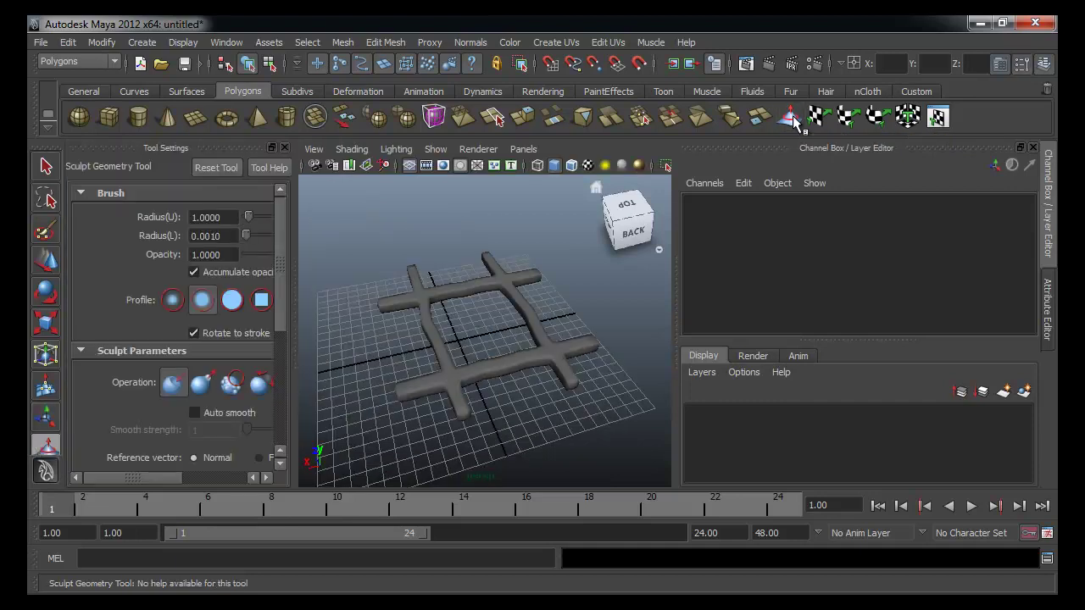
pyautogui.keyDown('alt'); pyautogui.moveTo(437, 352); pyautogui.dragTo(550, 359, button='right'); pyautogui.keyUp('alt')
pyautogui.keyDown('alt'); pyautogui.moveTo(417, 360); pyautogui.dragTo(433, 334); pyautogui.keyUp('alt')
pyautogui.press('q')
pyautogui.click(419, 332)
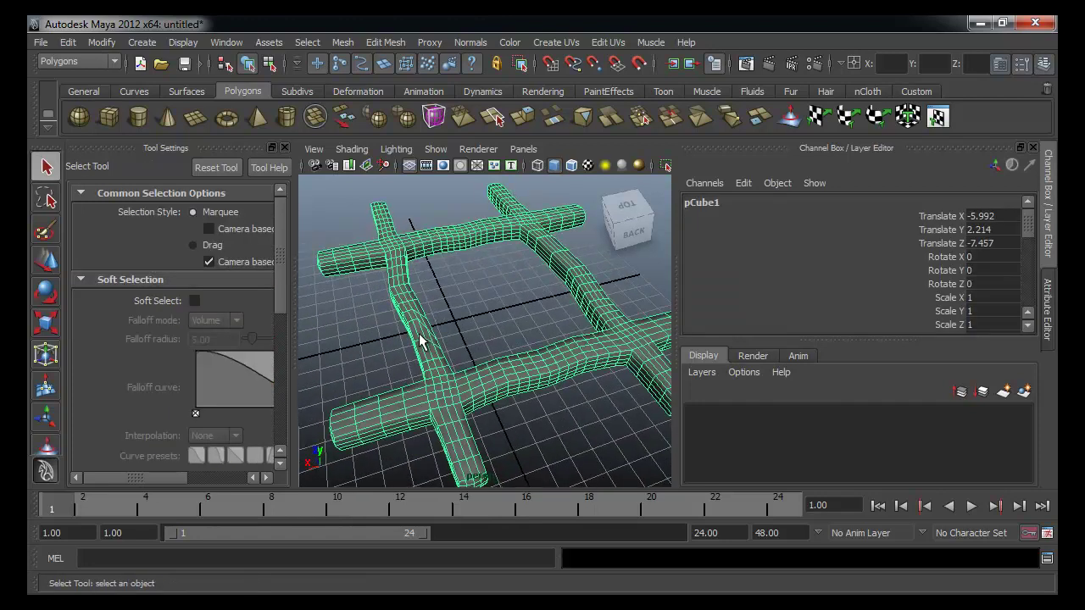
pyautogui.click(788, 118)
pyautogui.moveTo(407, 310)
pyautogui.keyDown('alt'); pyautogui.mouseDown()
pyautogui.moveTo(450, 322)
pyautogui.moveTo(462, 301)
pyautogui.mouseUp(); pyautogui.keyUp('alt')
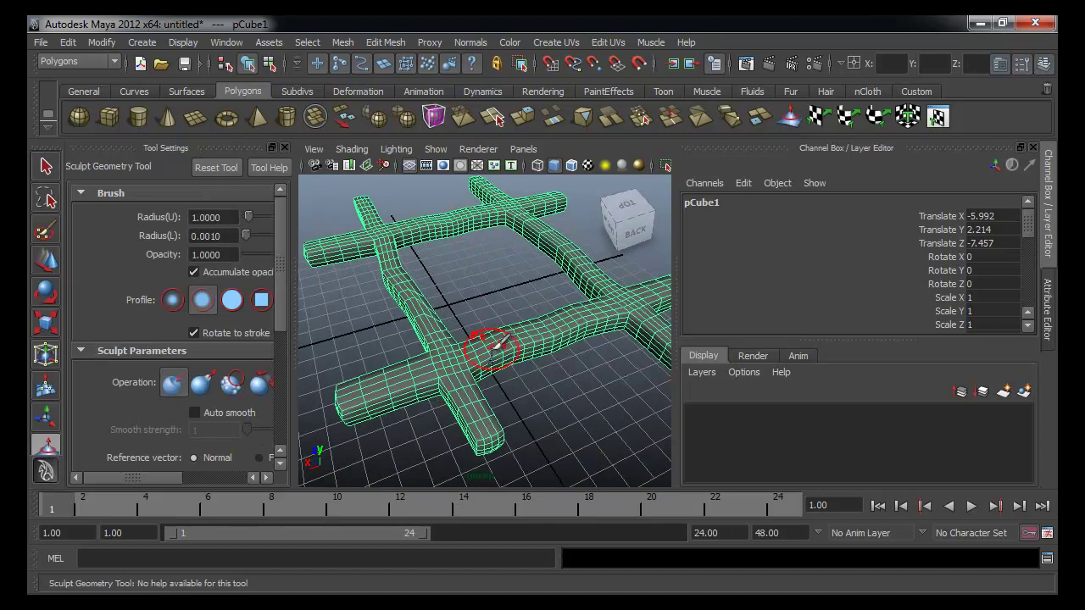
pyautogui.moveTo(509, 343)
pyautogui.mouseDown()
pyautogui.moveTo(644, 341)
pyautogui.moveTo(508, 344)
pyautogui.mouseUp()
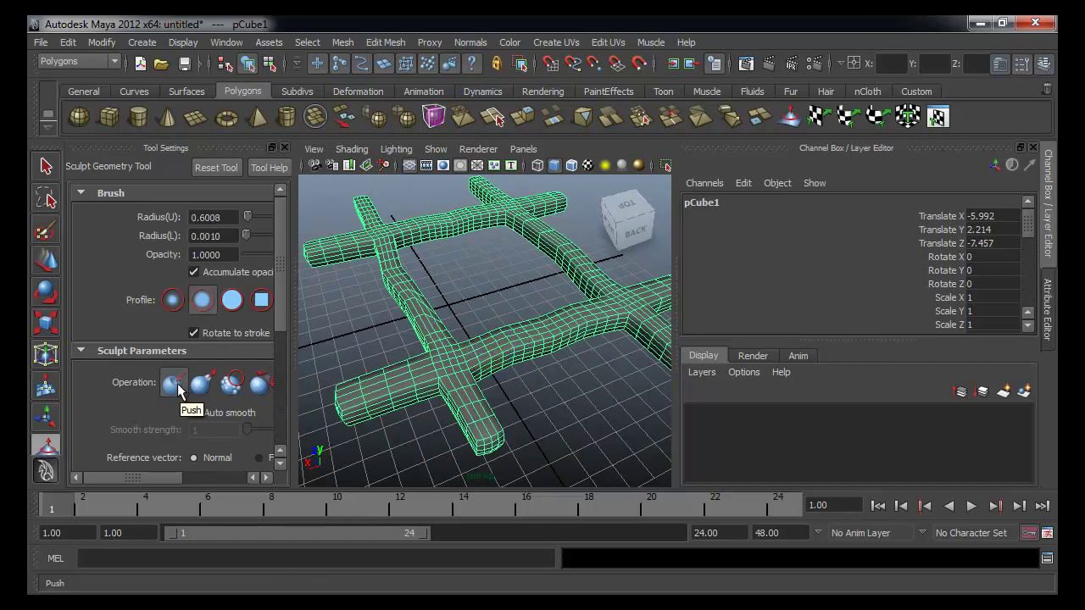
# - Undo a test push stroke on the frame and set the sculpt tool's maximum displacement to 0.1327
pyautogui.moveTo(431, 366)
pyautogui.mouseDown()
pyautogui.moveTo(392, 371)
pyautogui.moveTo(462, 356)
pyautogui.moveTo(482, 381)
pyautogui.moveTo(423, 364)
pyautogui.mouseUp()
pyautogui.hotkey('ctrl', 'z')
pyautogui.scroll(-2, 241, 428)
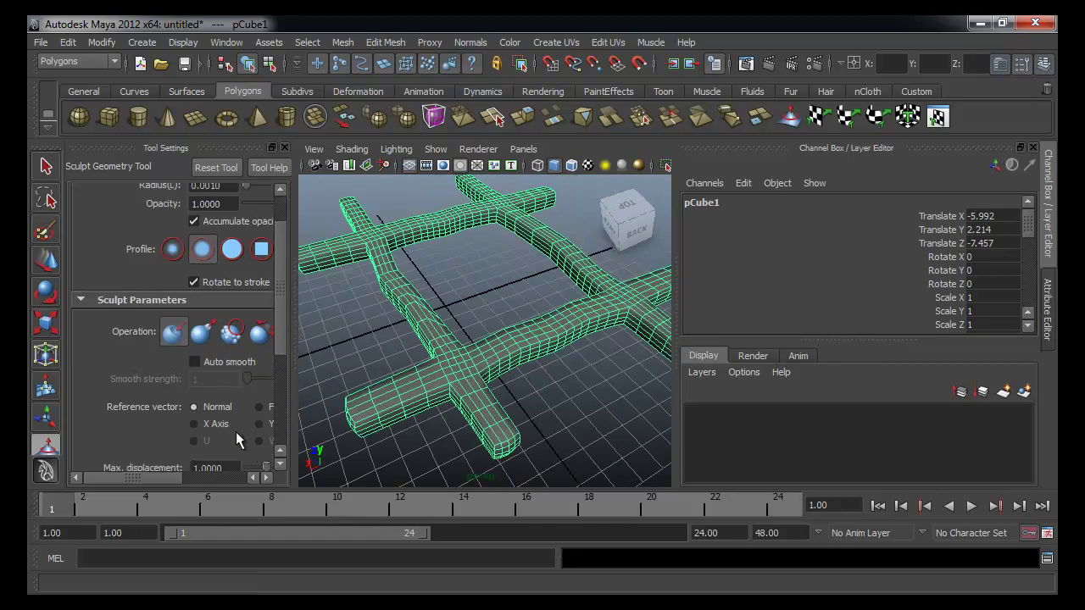
pyautogui.moveTo(293, 413); pyautogui.dragTo(397, 417)
pyautogui.scroll(-5, 291, 410)
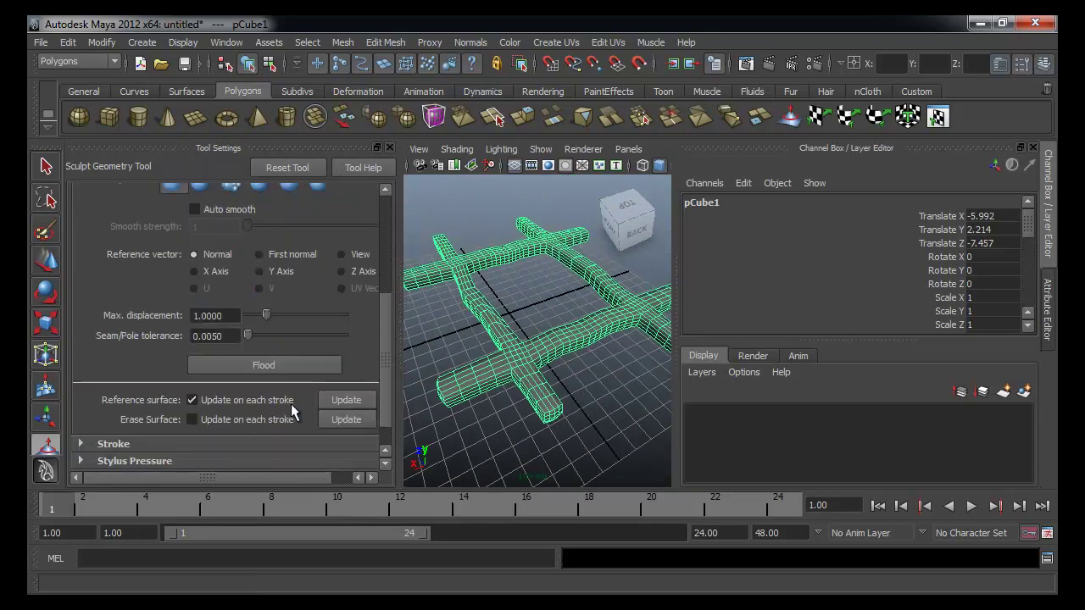
pyautogui.scroll(-1, 229, 322)
pyautogui.scroll(3, 228, 366)
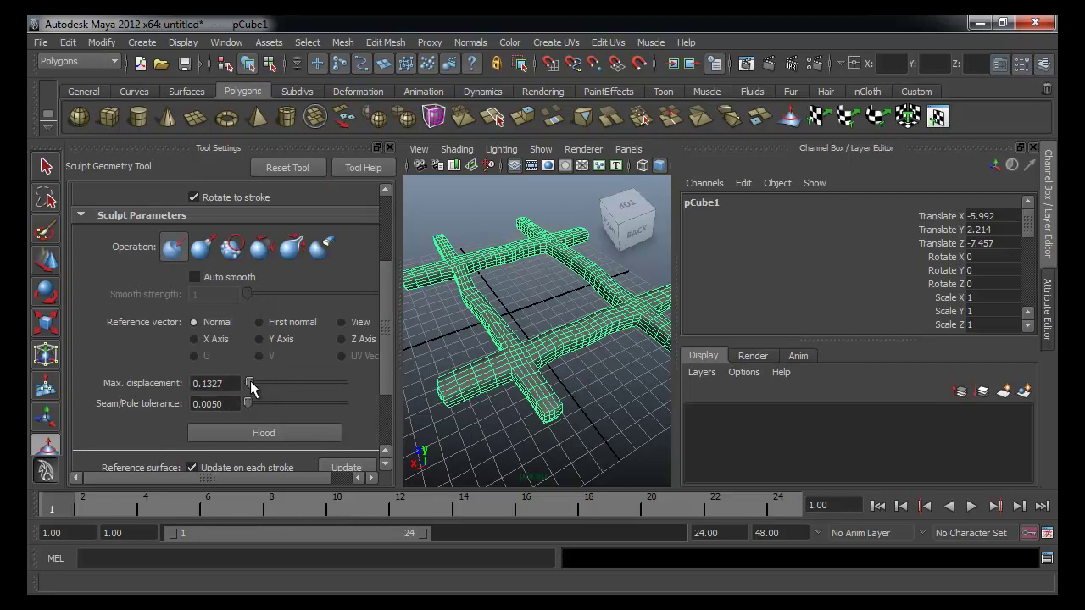
# - Sculpt the frame's beams from several sides with push strokes at 0.1327 maximum displacement to make their surface uneven
pyautogui.keyDown('alt'); pyautogui.moveTo(571, 378); pyautogui.dragTo(503, 342); pyautogui.keyUp('alt')
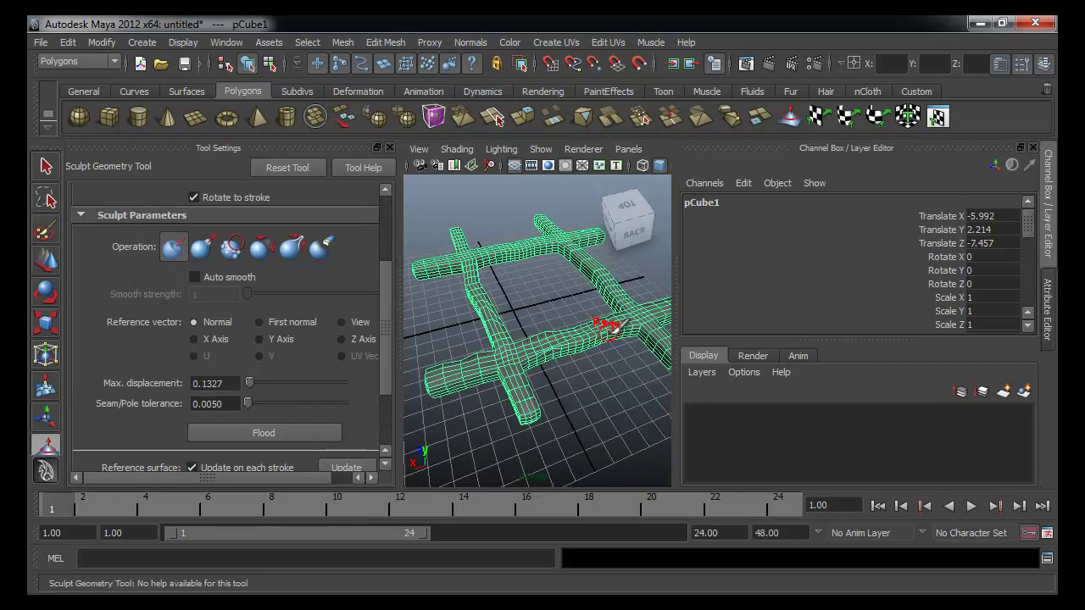
pyautogui.keyDown('alt'); pyautogui.moveTo(603, 326); pyautogui.dragTo(642, 362); pyautogui.keyUp('alt')
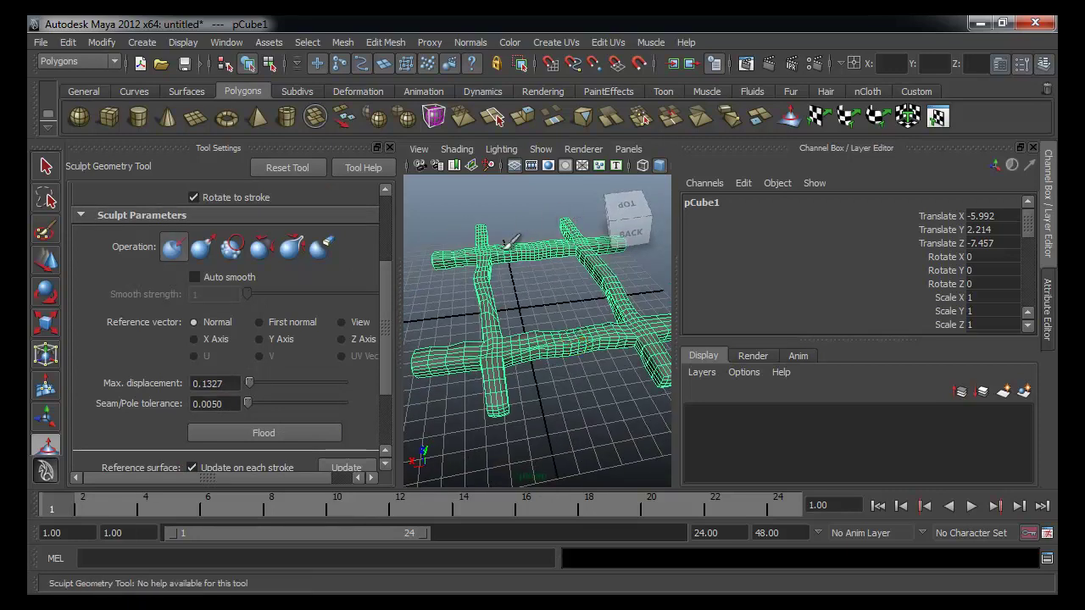
pyautogui.keyDown('alt'); pyautogui.moveTo(604, 290); pyautogui.dragTo(551, 344); pyautogui.keyUp('alt')
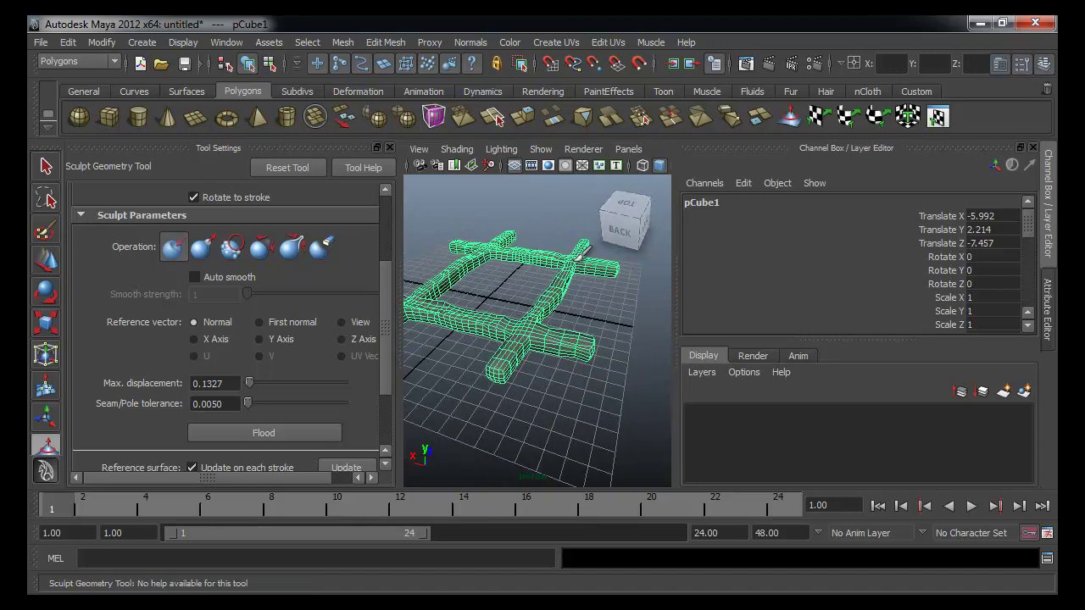
pyautogui.keyDown('alt'); pyautogui.moveTo(591, 339); pyautogui.dragTo(557, 291); pyautogui.keyUp('alt')
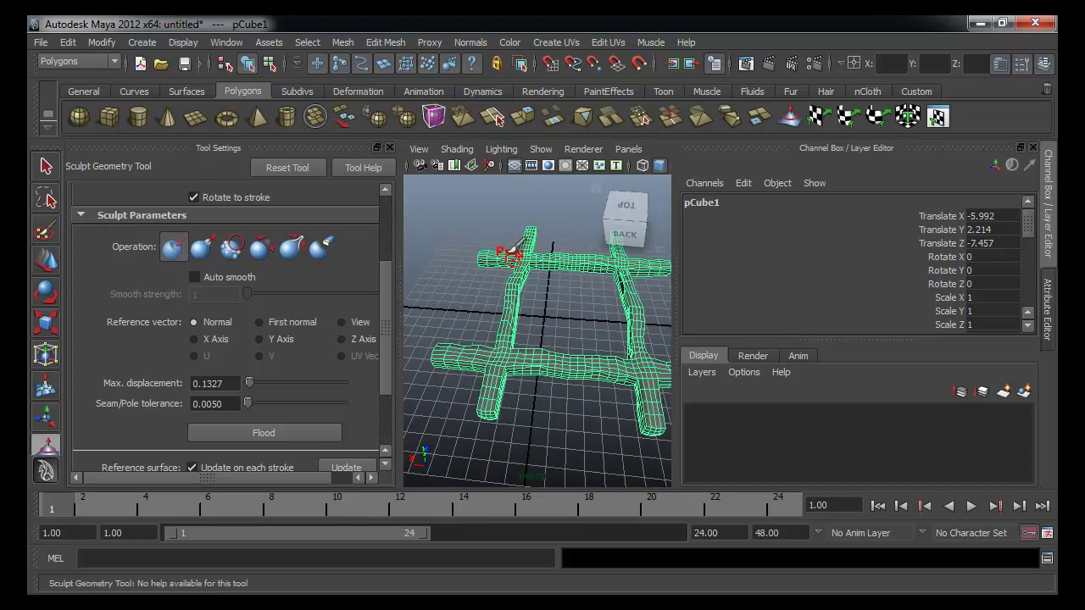
pyautogui.keyDown('alt'); pyautogui.moveTo(588, 353); pyautogui.dragTo(593, 322); pyautogui.keyUp('alt')
pyautogui.press('q')
# - Deselect the frame, close the tool settings and examine the sculpted surface from different angles
pyautogui.rightClick(611, 337)
pyautogui.moveTo(637, 327); pyautogui.dragTo(640, 324, button='right')
pyautogui.click(586, 302)
pyautogui.keyDown('alt'); pyautogui.moveTo(585, 301); pyautogui.dragTo(583, 380); pyautogui.keyUp('alt')
pyautogui.keyDown('alt'); pyautogui.moveTo(584, 380); pyautogui.dragTo(554, 360, button='middle'); pyautogui.keyUp('alt')
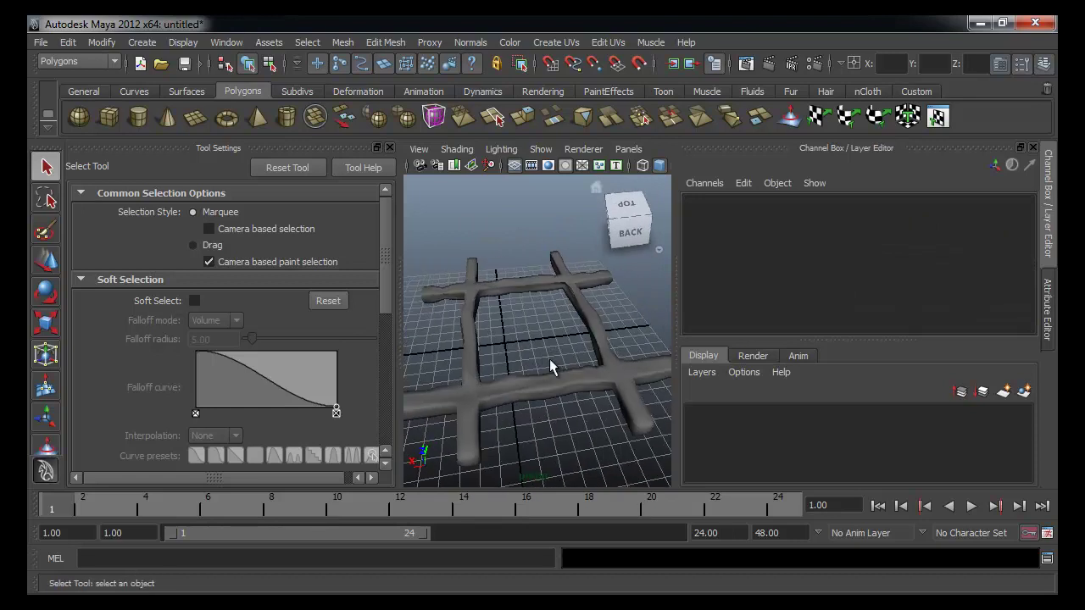
pyautogui.click(389, 147)
pyautogui.keyDown('alt'); pyautogui.moveTo(435, 379); pyautogui.dragTo(429, 347); pyautogui.keyUp('alt')
# - Reselect the frame, reactivate the Sculpt Geometry Tool with the Smooth operation, and even out rough areas of the beams
pyautogui.click(424, 289)
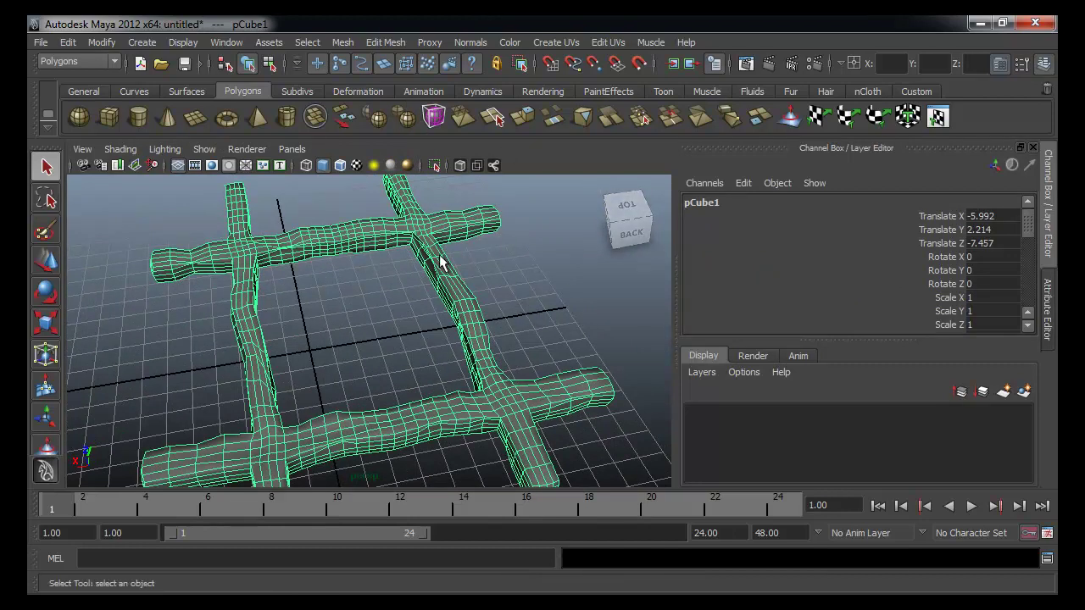
pyautogui.doubleClick(789, 119)
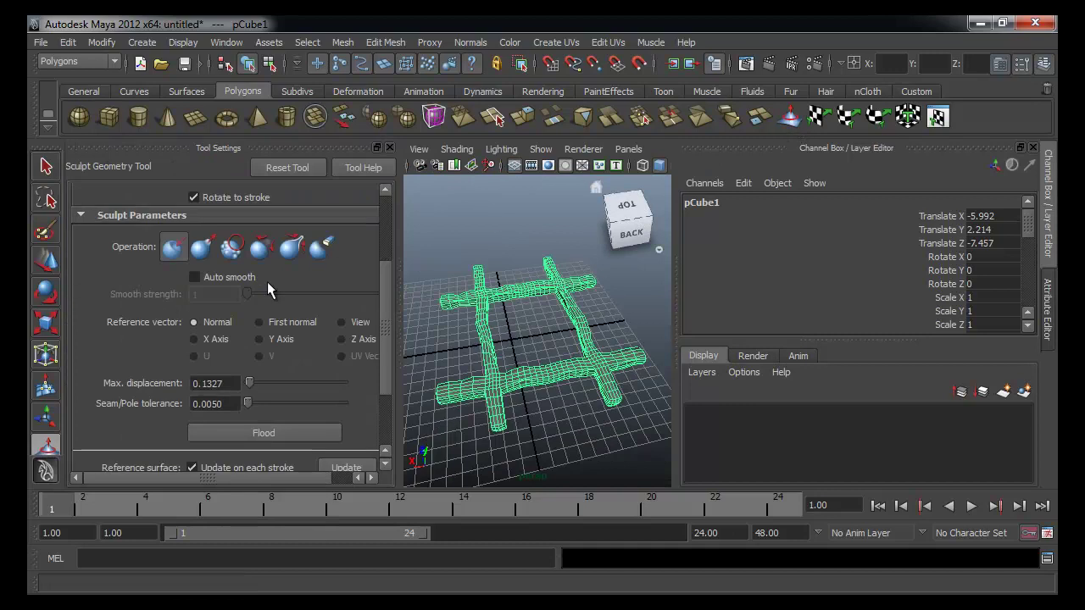
pyautogui.click(230, 254)
pyautogui.keyDown('alt'); pyautogui.moveTo(550, 342); pyautogui.dragTo(508, 342); pyautogui.keyUp('alt')
pyautogui.keyDown('alt'); pyautogui.moveTo(508, 342); pyautogui.dragTo(596, 341, button='right'); pyautogui.keyUp('alt')
pyautogui.moveTo(595, 341)
pyautogui.keyDown('alt'); pyautogui.mouseDown()
pyautogui.moveTo(503, 372)
pyautogui.moveTo(516, 397)
pyautogui.moveTo(474, 303)
pyautogui.moveTo(521, 343)
pyautogui.moveTo(447, 310)
pyautogui.mouseUp(); pyautogui.keyUp('alt')
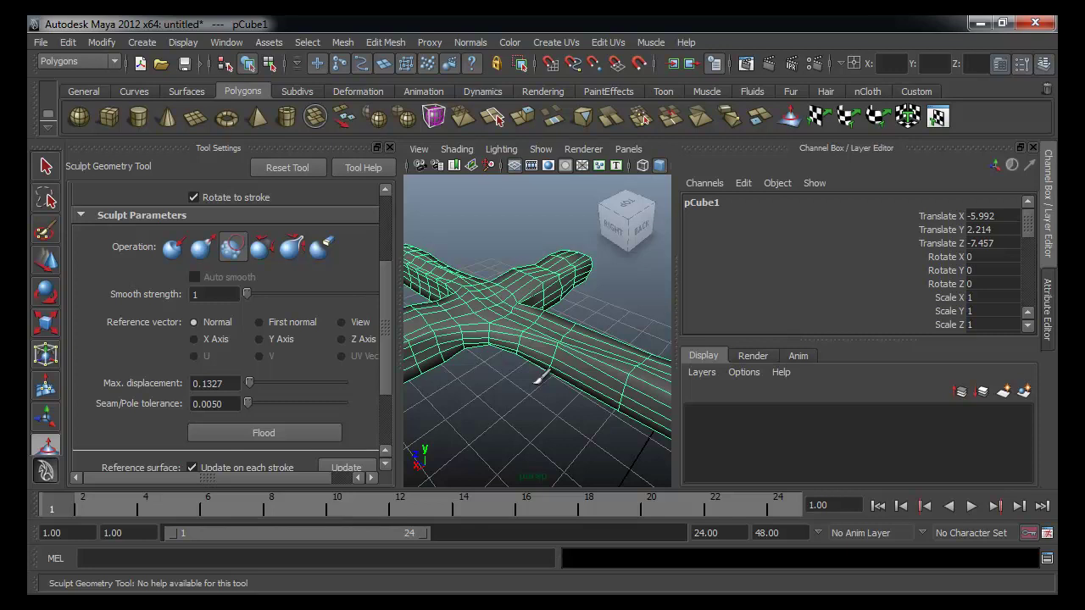
pyautogui.moveTo(607, 428)
pyautogui.keyDown('alt'); pyautogui.mouseDown()
pyautogui.moveTo(476, 400)
pyautogui.moveTo(547, 400)
pyautogui.moveTo(530, 419)
pyautogui.moveTo(547, 390)
pyautogui.moveTo(530, 395)
pyautogui.moveTo(598, 387)
pyautogui.mouseUp(); pyautogui.keyUp('alt')
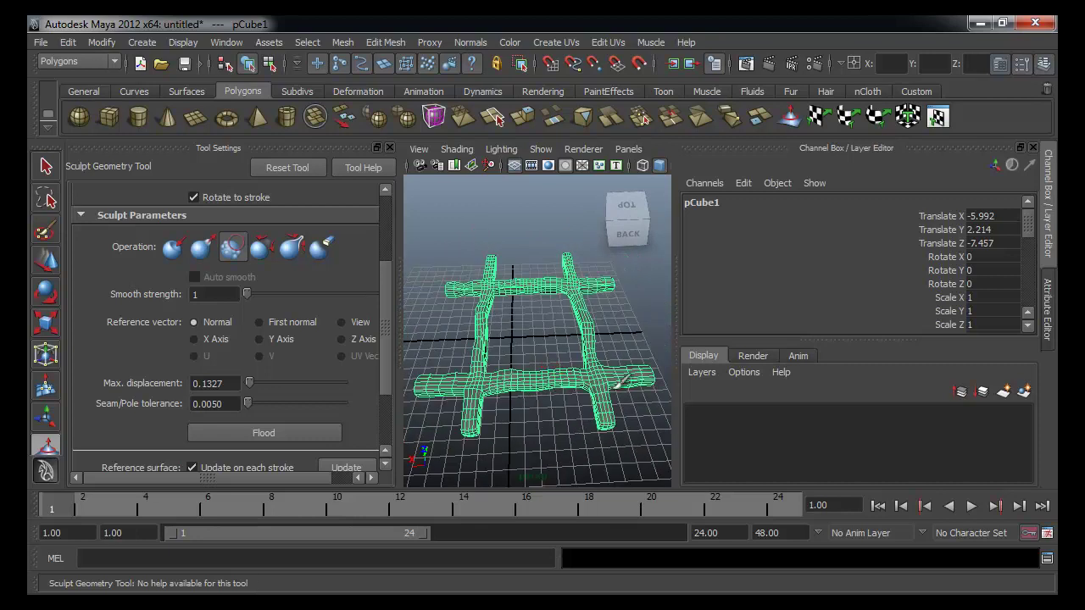
pyautogui.keyDown('alt'); pyautogui.moveTo(509, 388); pyautogui.dragTo(563, 375); pyautogui.keyUp('alt')
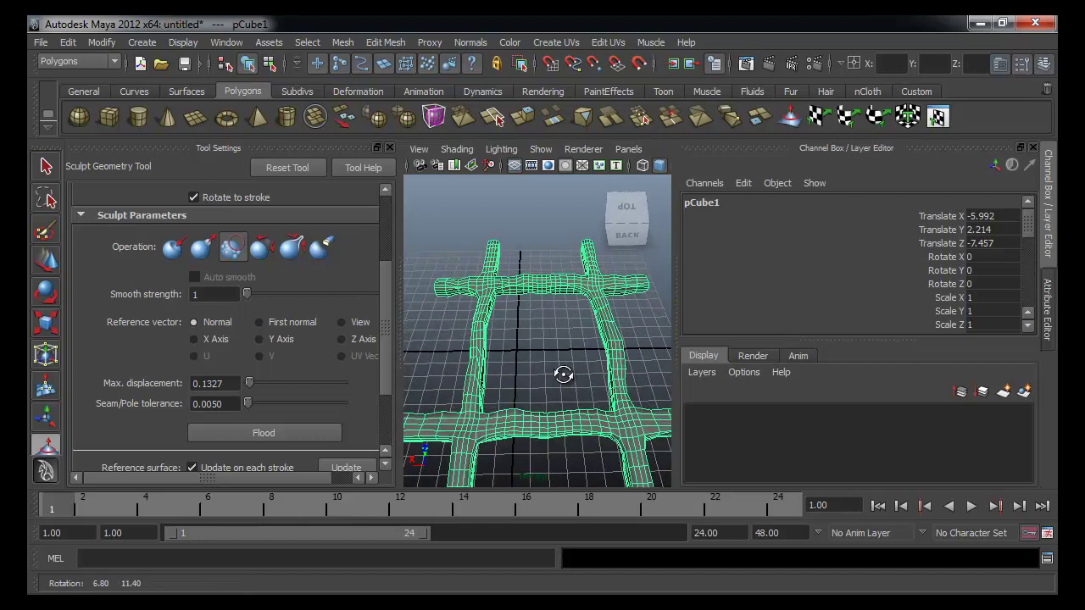
pyautogui.press('q')
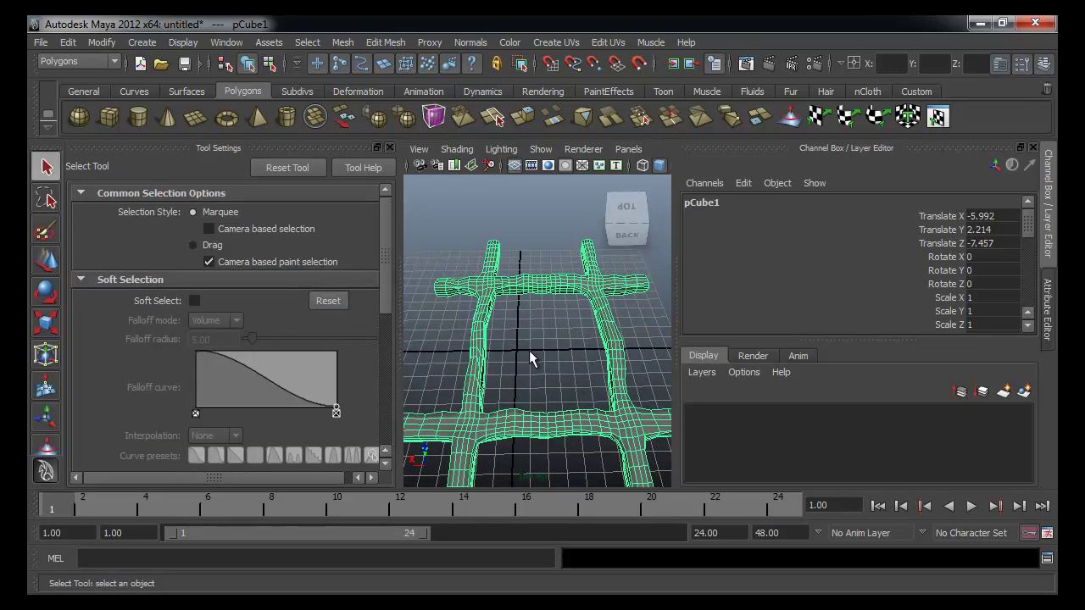